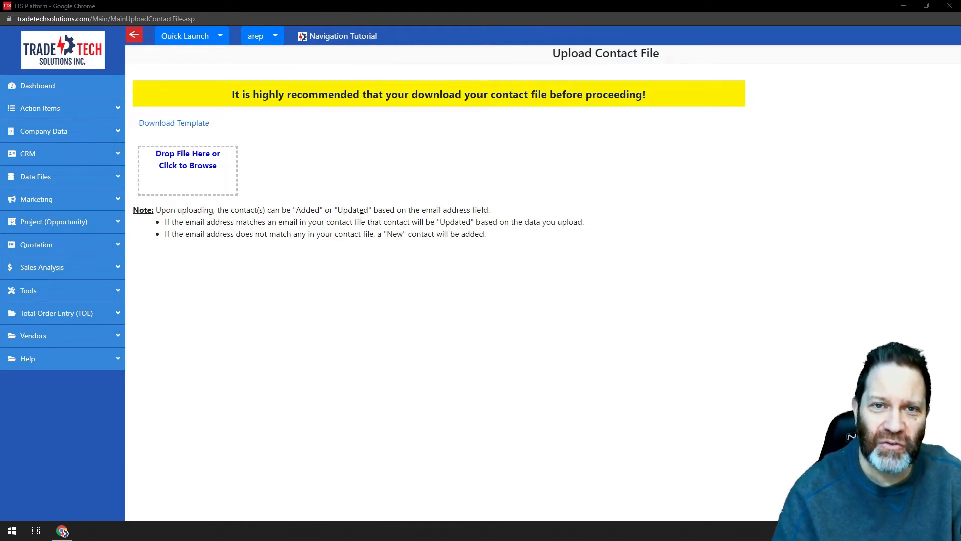
Step: Open the Contact File page from the contact section of the data files
left_click(119, 155)
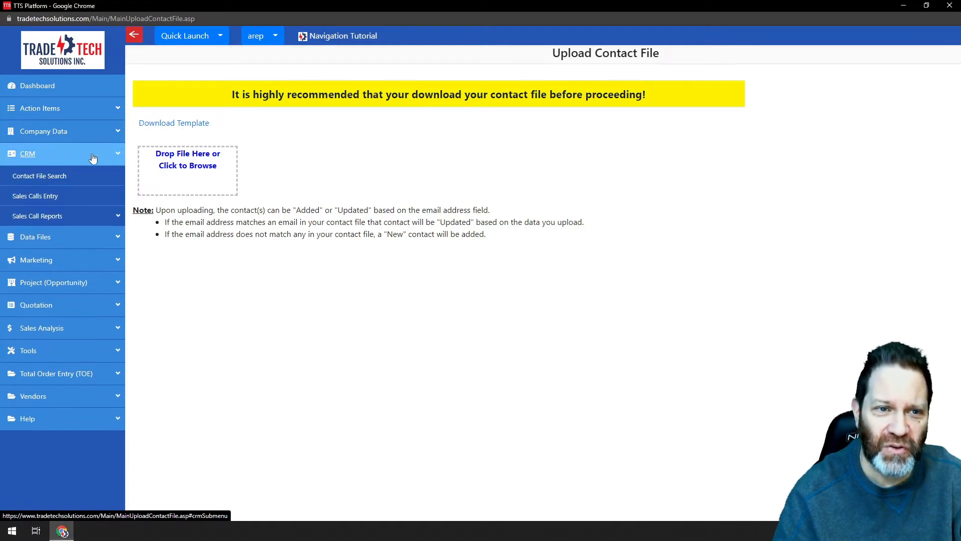
left_click(120, 155)
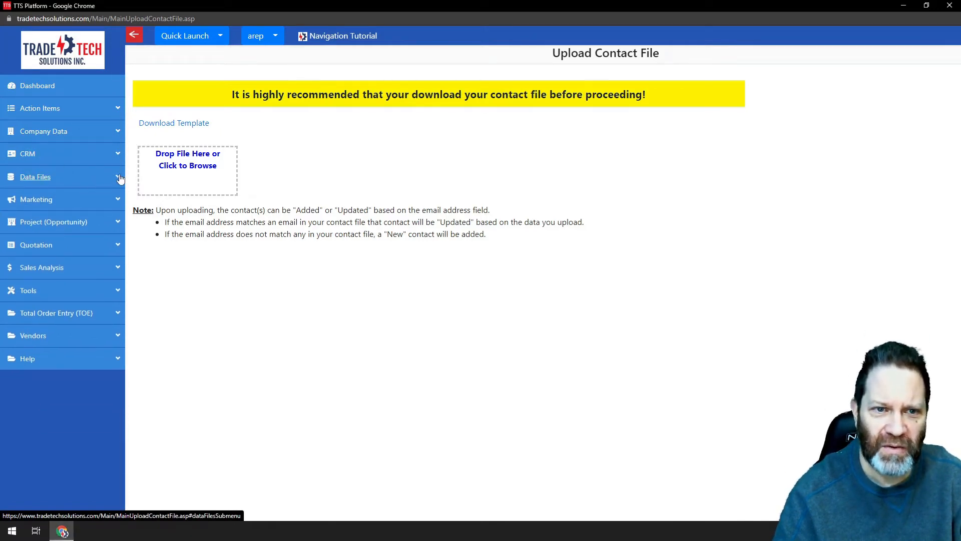
left_click(119, 178)
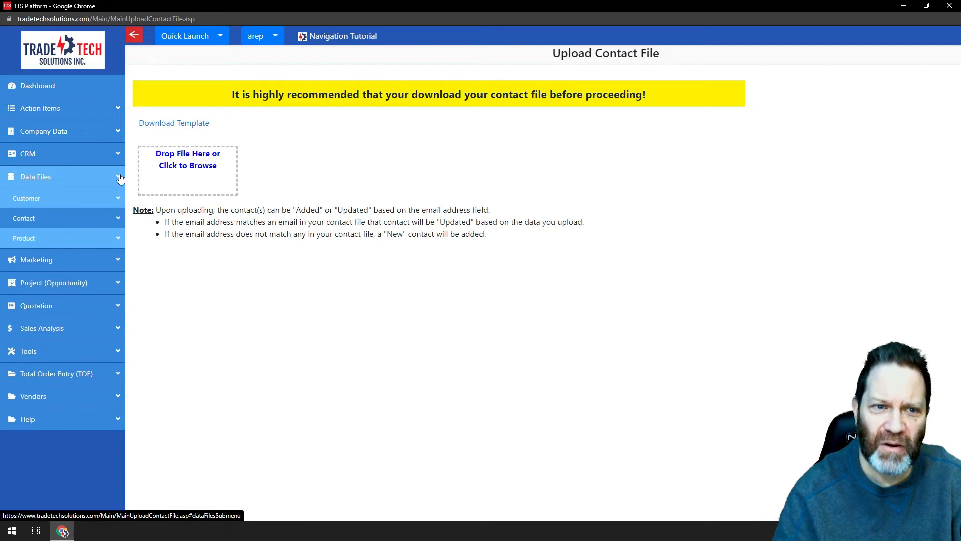
left_click(118, 220)
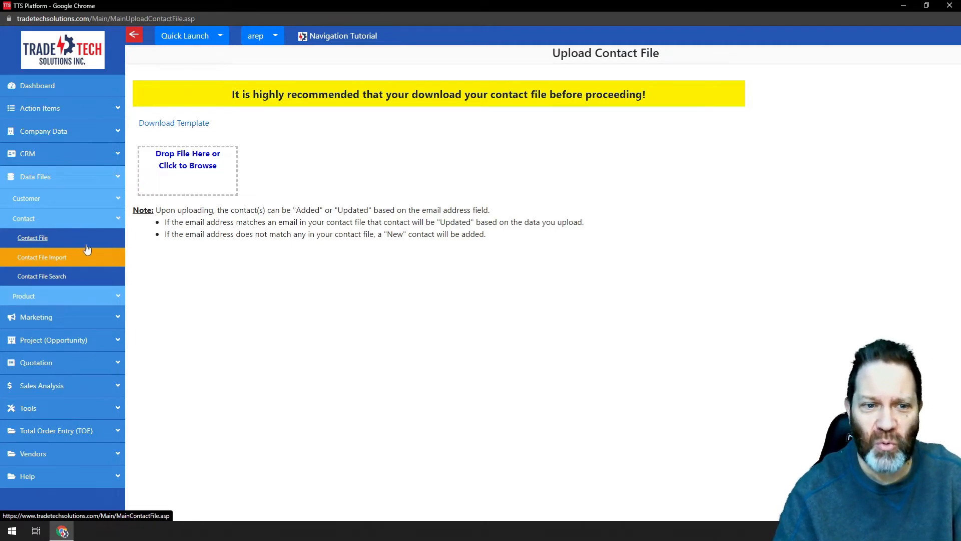
left_click(42, 242)
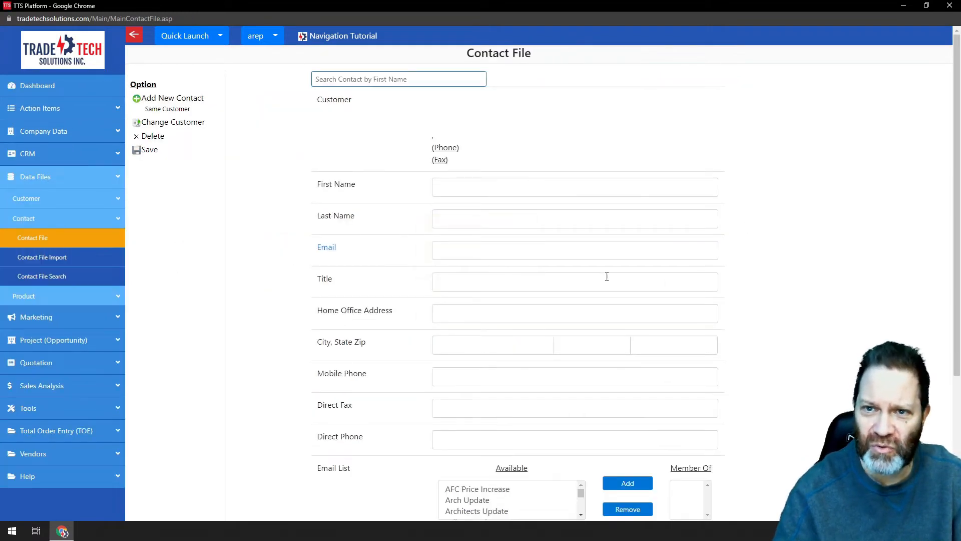
Step: Search for a contact by entering the contact's name and open the matching record
left_click(357, 82)
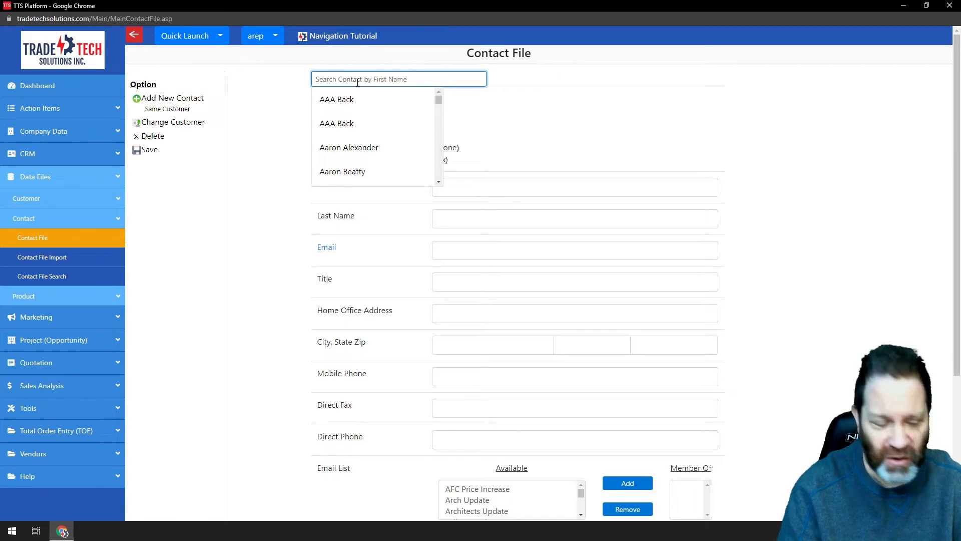
type("steve")
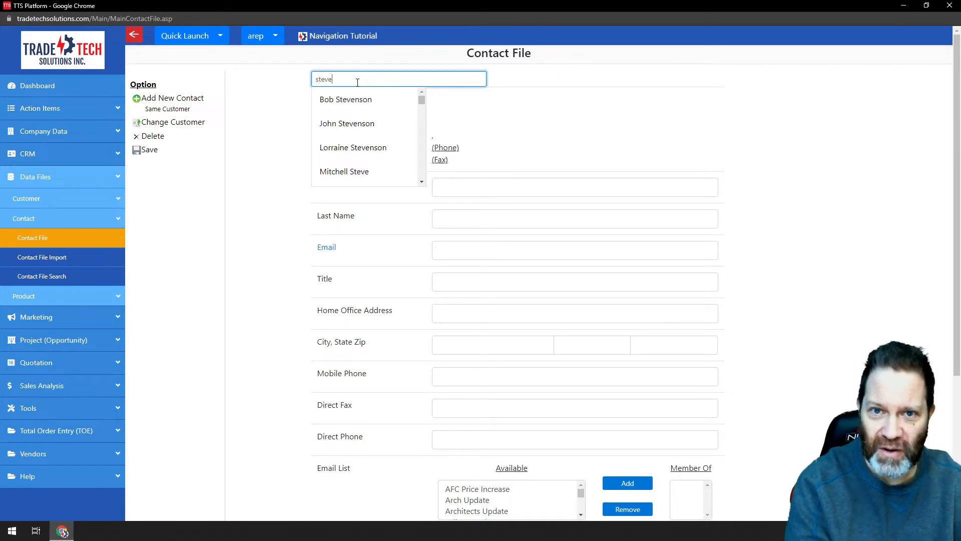
type("n gr")
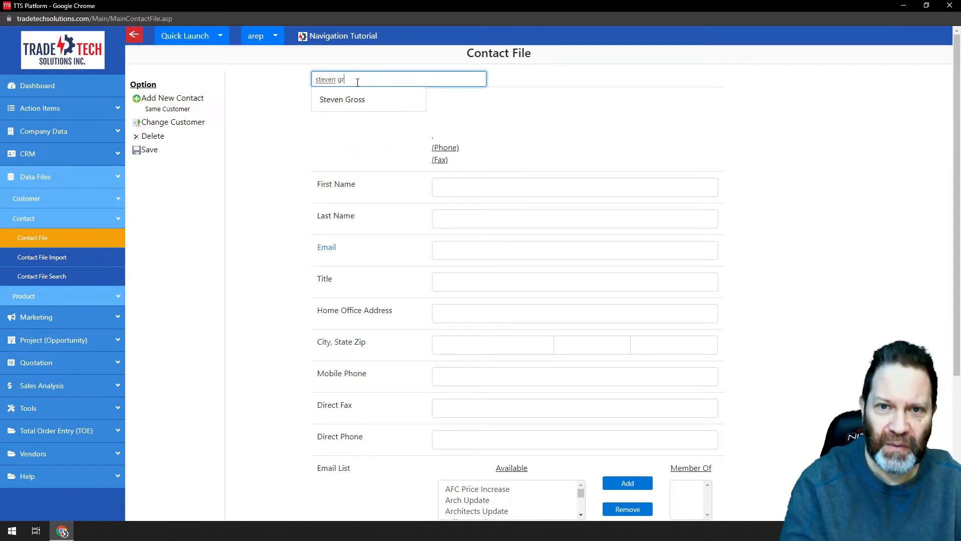
left_click(327, 100)
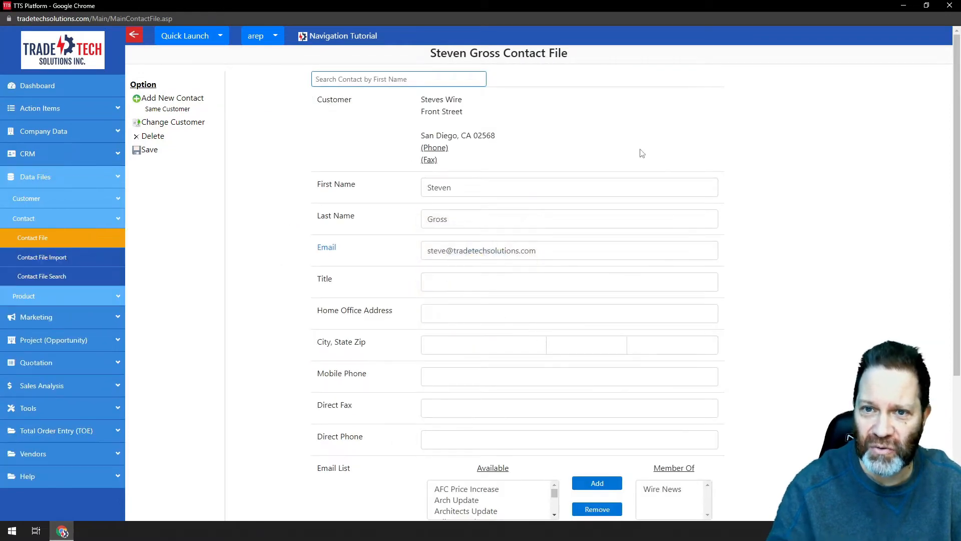
Step: Examine the contact record's email, address and phone fields, email list membership, comments and file attachment area
triple_click(569, 249)
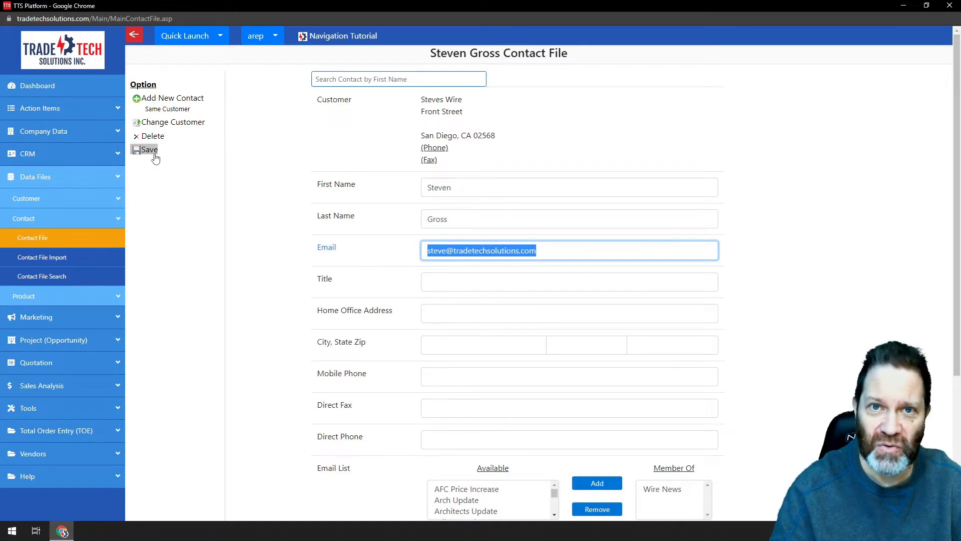
scroll(774, 260, "down", 4)
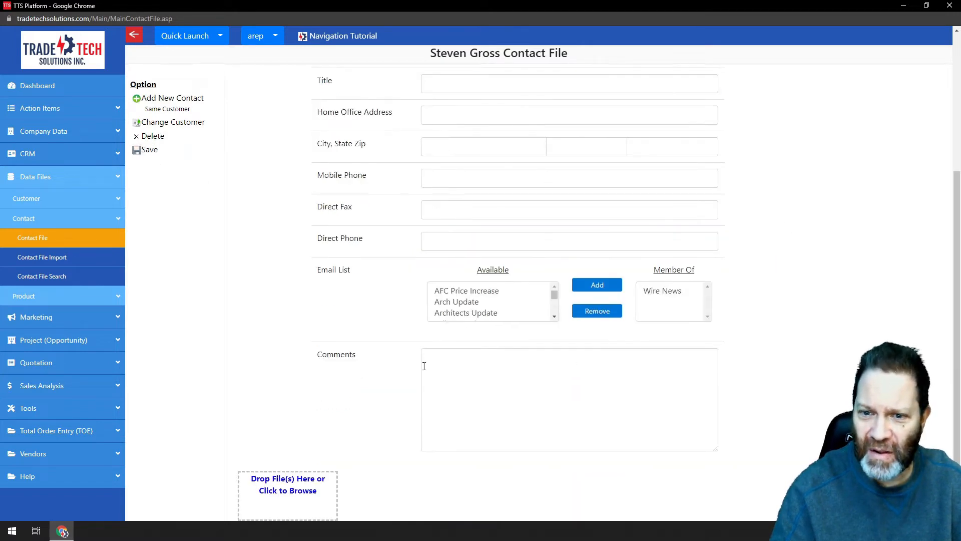
scroll(796, 361, "up", 4)
scroll(799, 360, "down", 4)
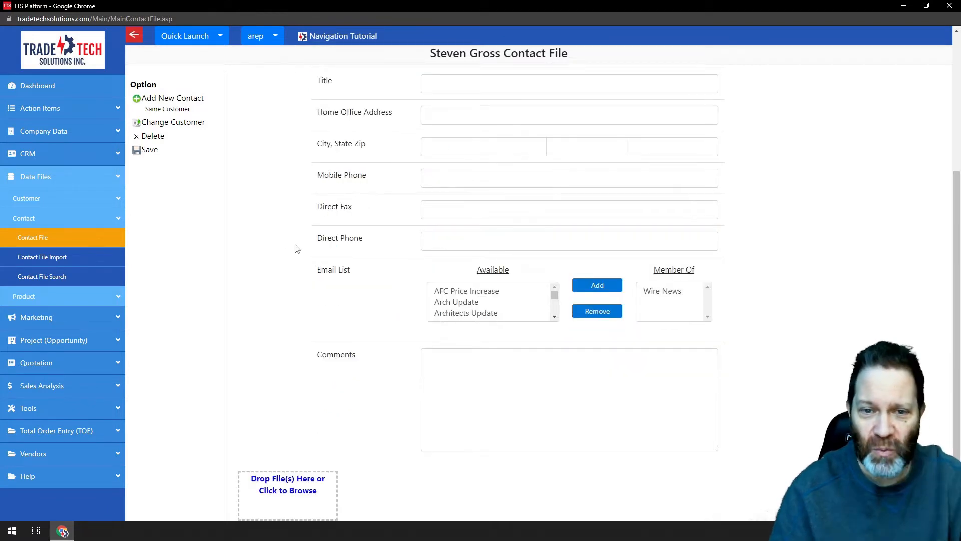
scroll(787, 303, "up", 4)
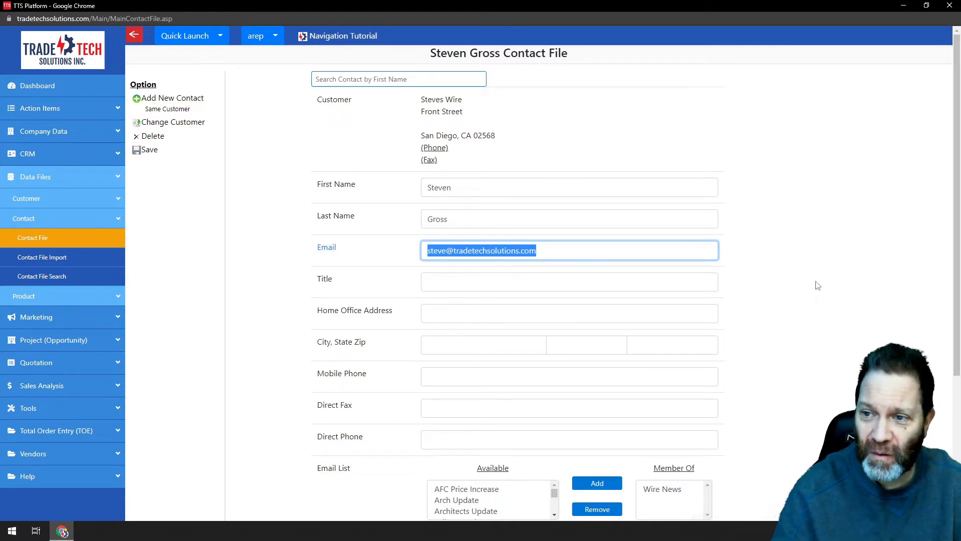
scroll(783, 285, "down", 4)
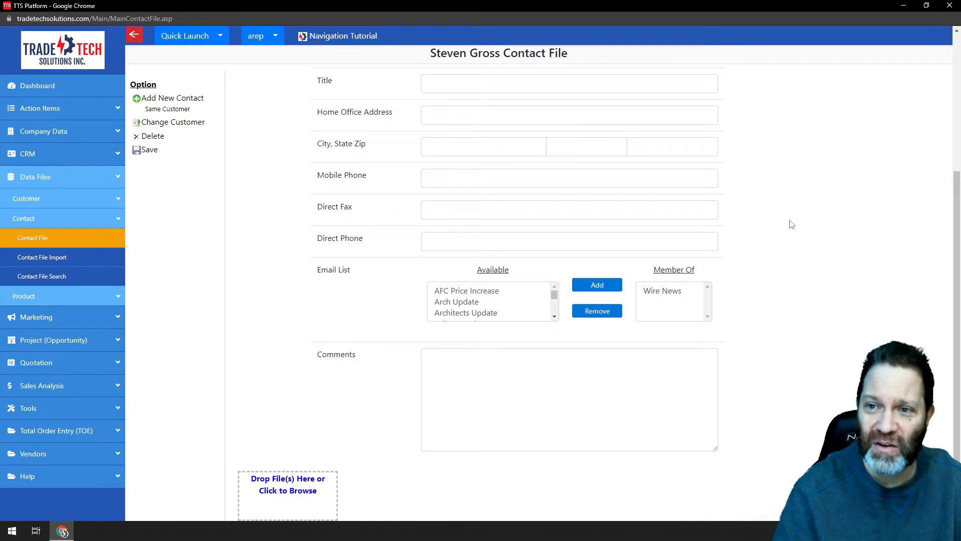
scroll(783, 271, "up", 4)
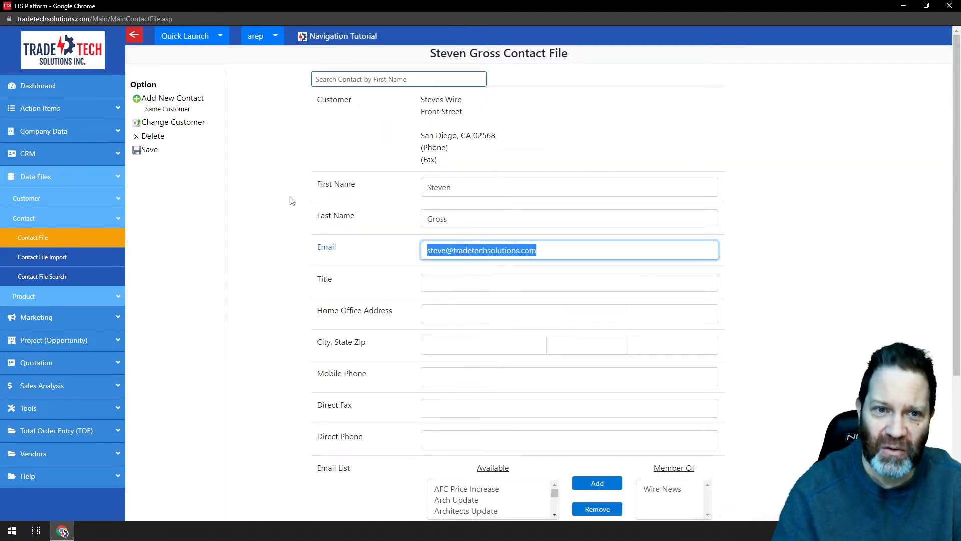
scroll(804, 328, "down", 3)
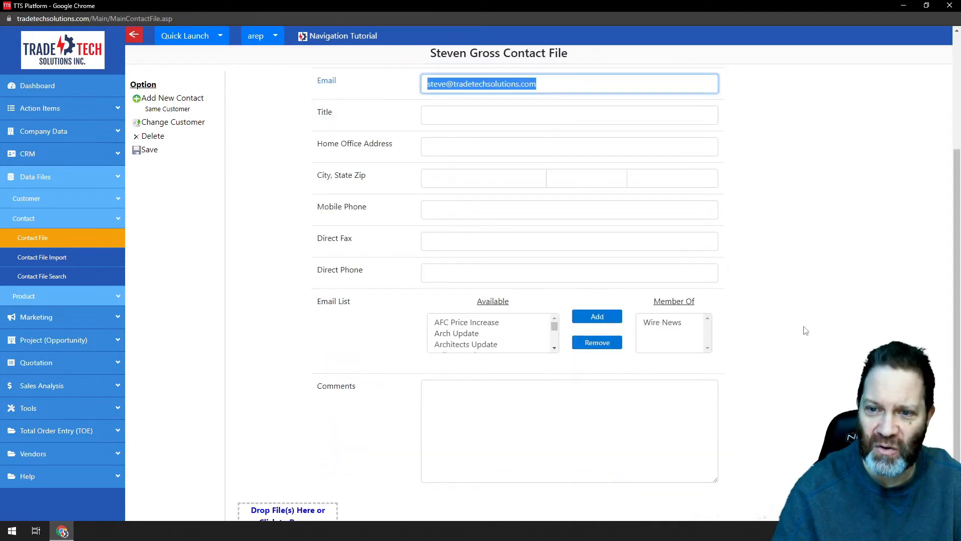
scroll(804, 327, "up", 3)
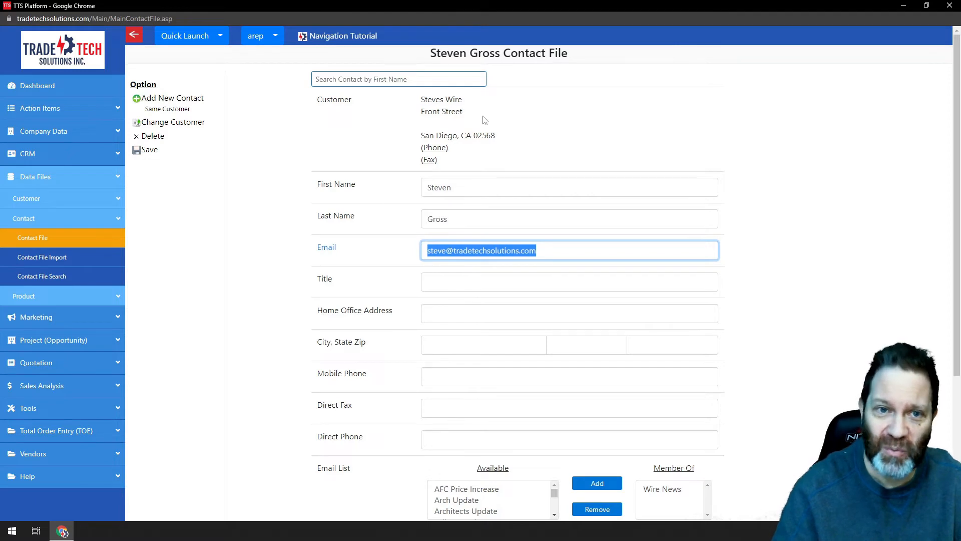
Step: Try reassigning the contact to the customer AARON SUPPLY, cancelling without saving the change
left_click(168, 123)
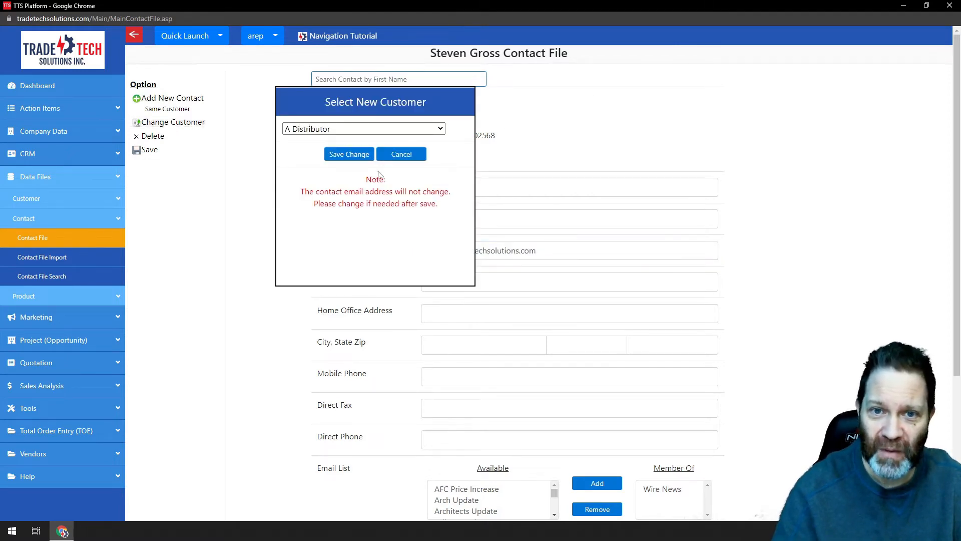
left_click(440, 129)
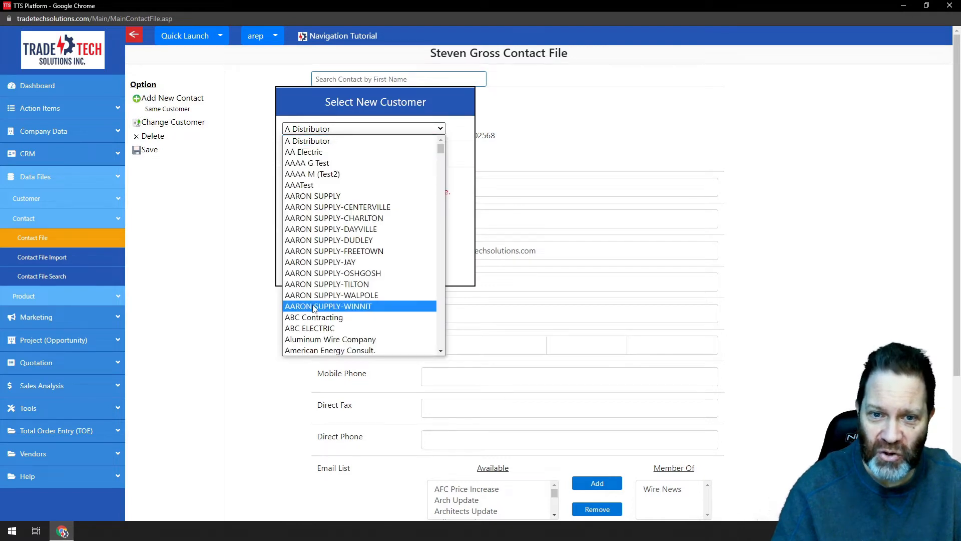
left_click(303, 196)
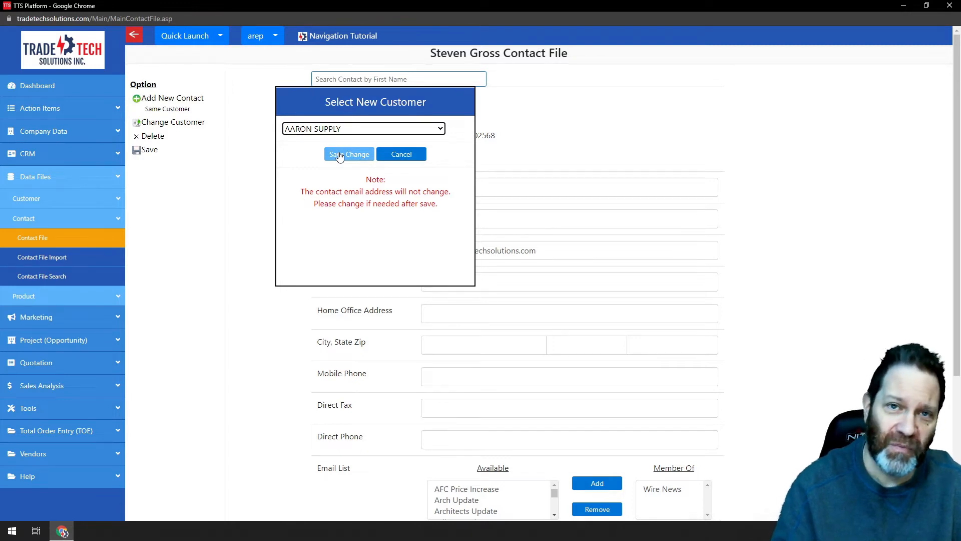
left_click(407, 157)
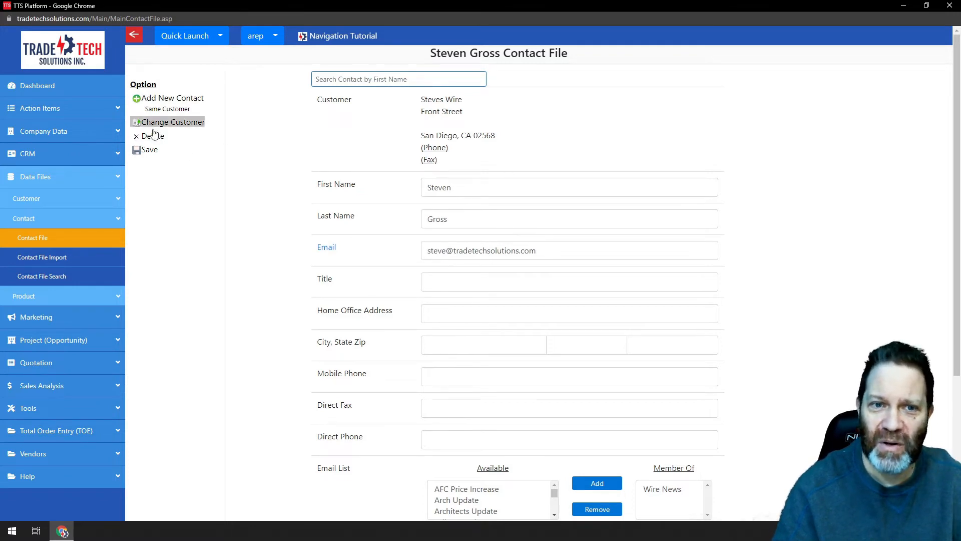
Step: Start a blank new contact record under the same customer
left_click(175, 104)
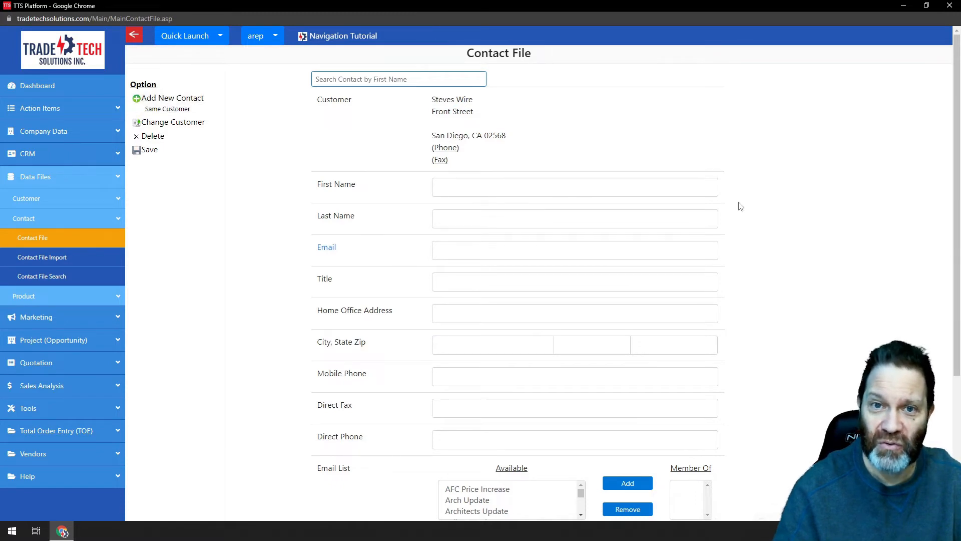
Step: Download Contact_File_Import_Template.xlsx from the contact file import page and review its columns in Excel, closing the workbook after the review
left_click(42, 257)
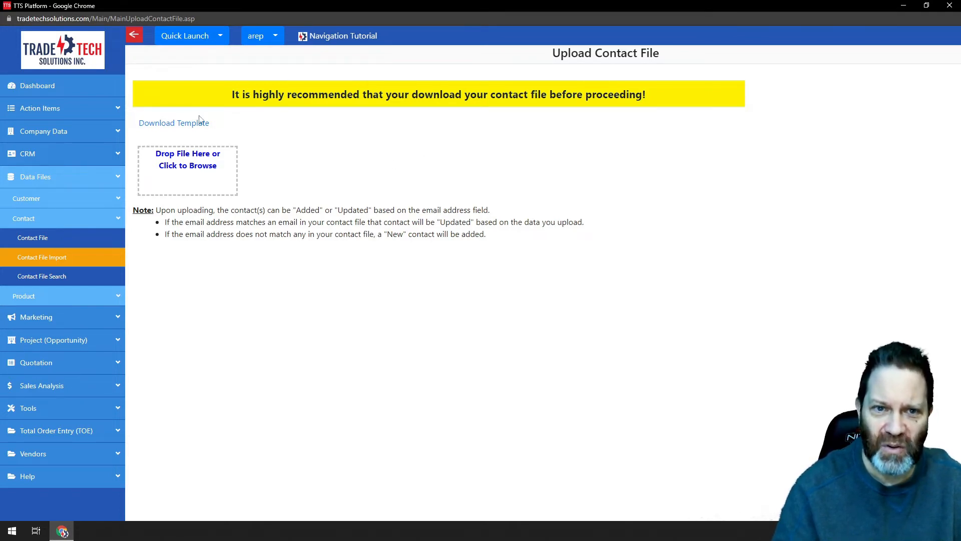
left_click(172, 125)
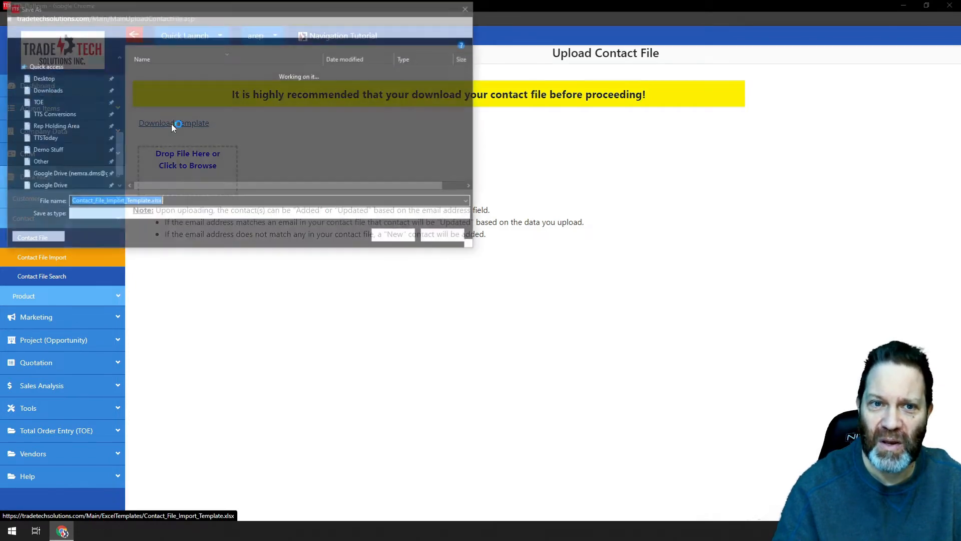
left_click(396, 237)
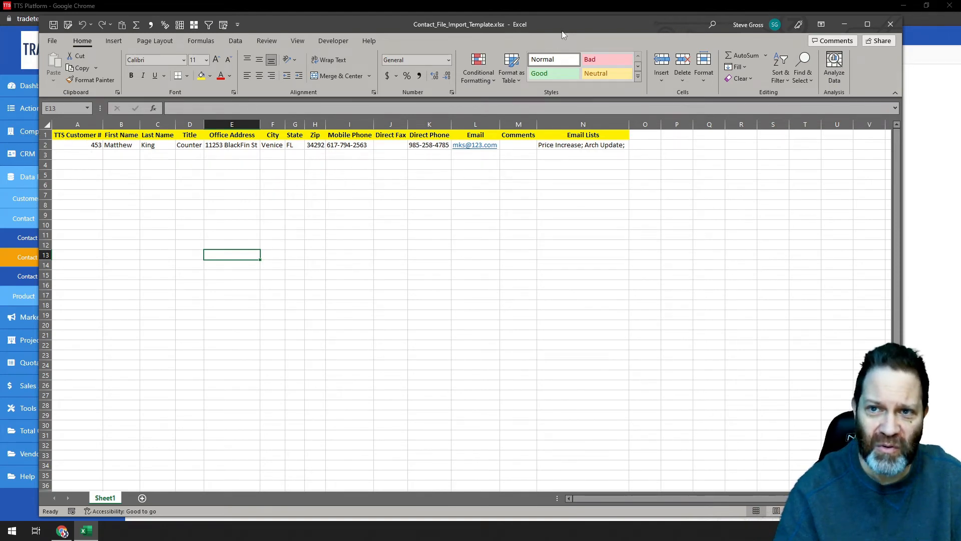
left_click_drag(560, 23, 581, 37)
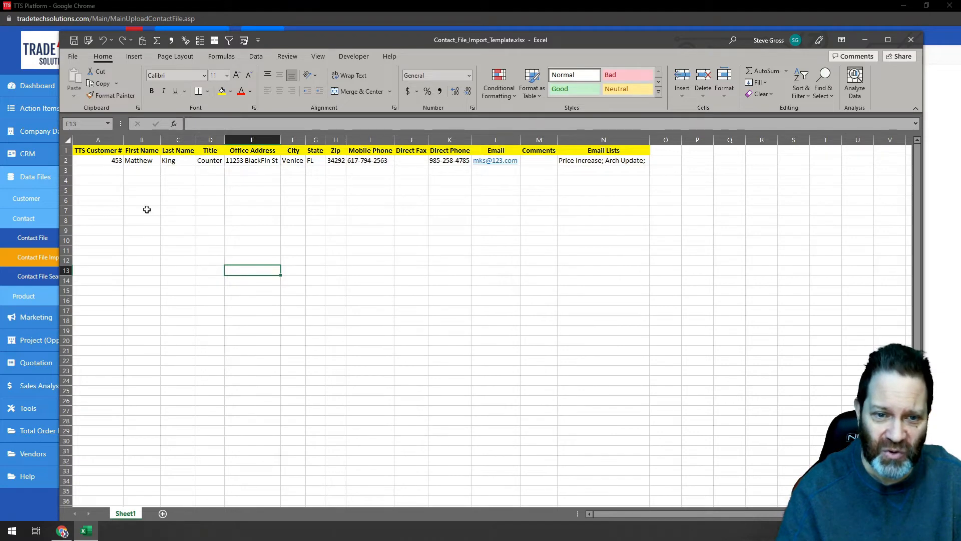
left_click(911, 40)
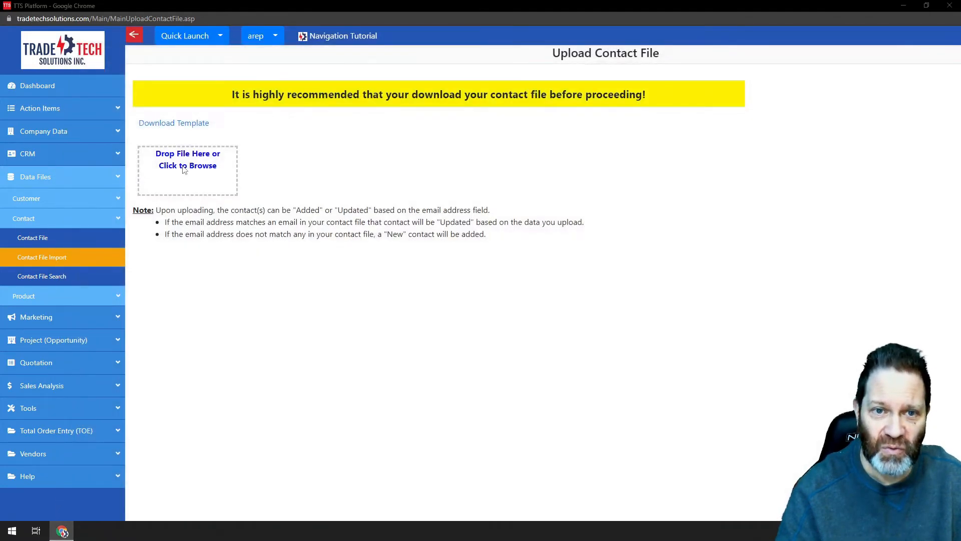
Step: Browse for a contact file to upload and cancel without choosing one
left_click(184, 168)
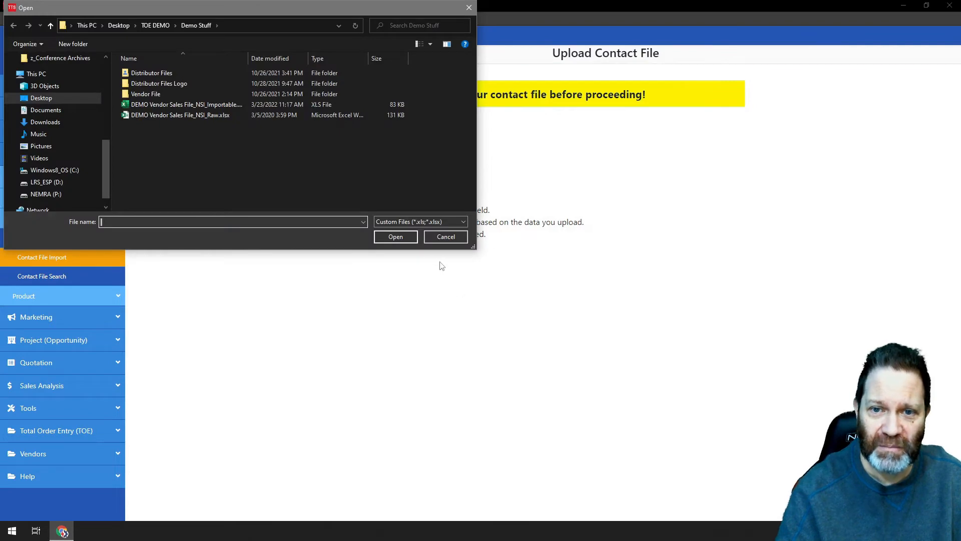
left_click(446, 237)
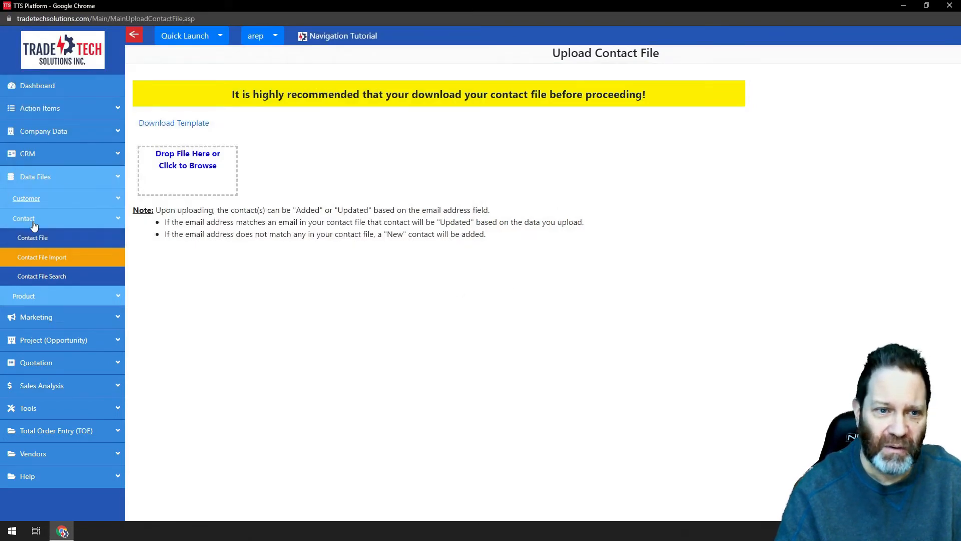
Step: Search the contact file by company for "steve" and open the first listed contact
left_click(50, 279)
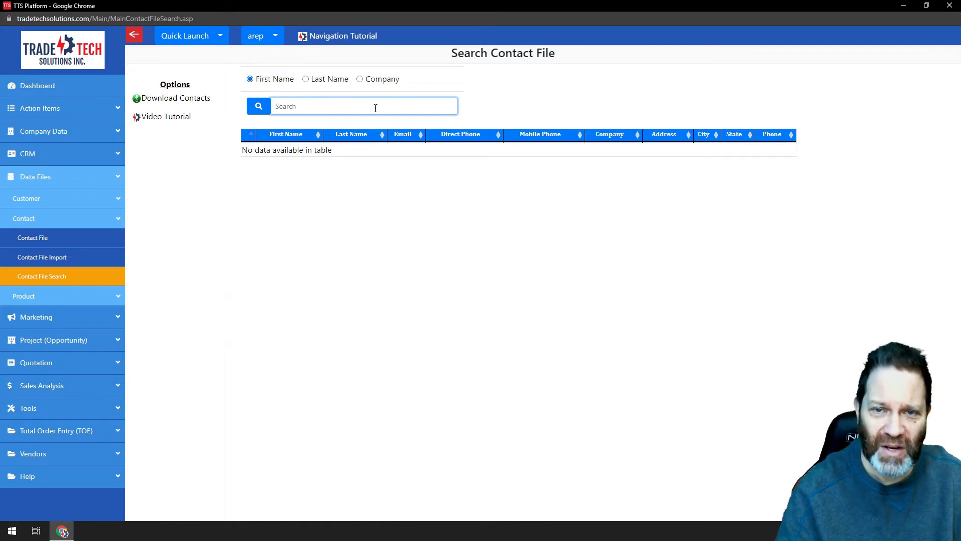
left_click(360, 79)
left_click(319, 105)
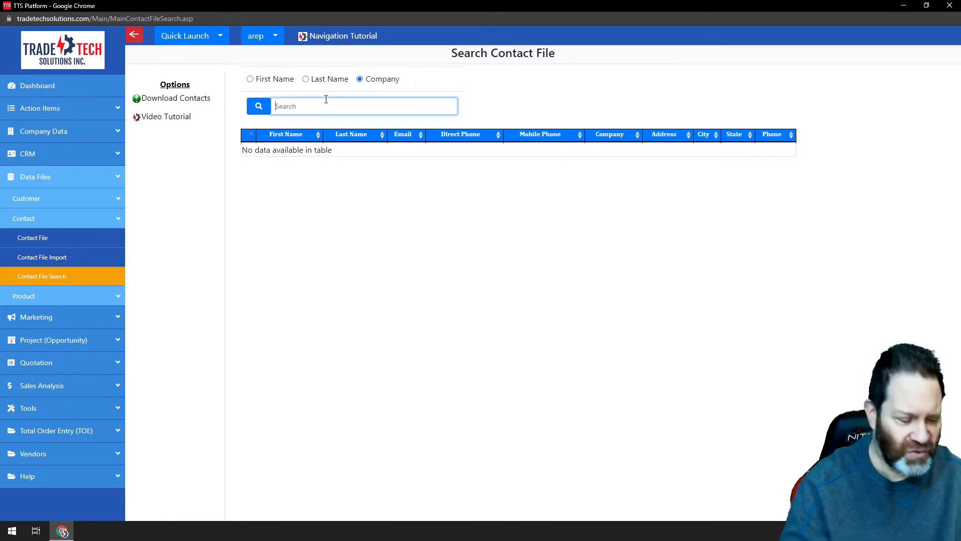
type("steve")
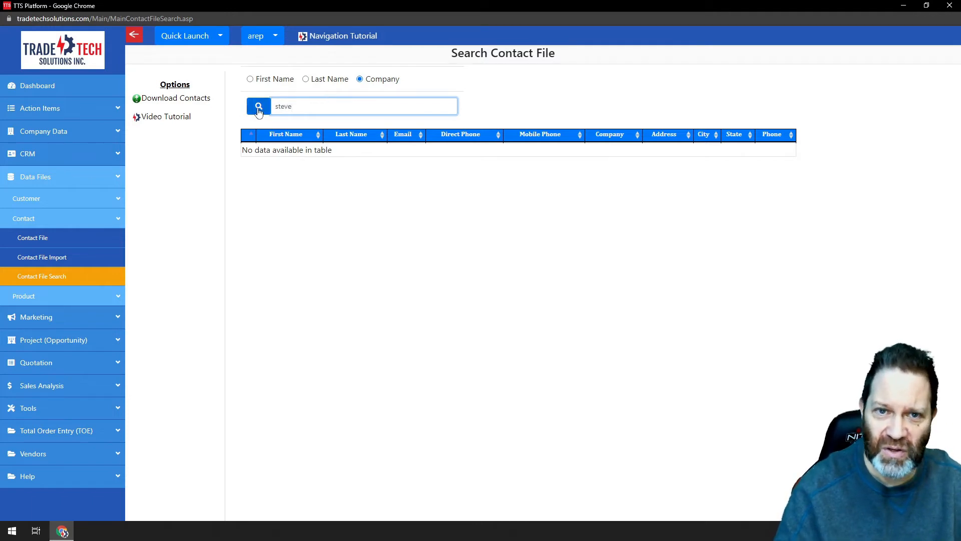
left_click(259, 106)
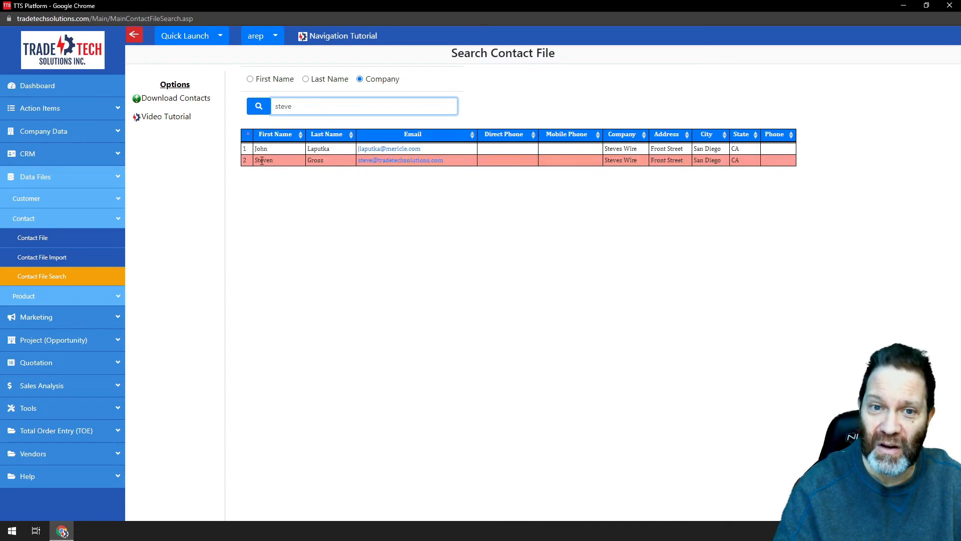
left_click(277, 151)
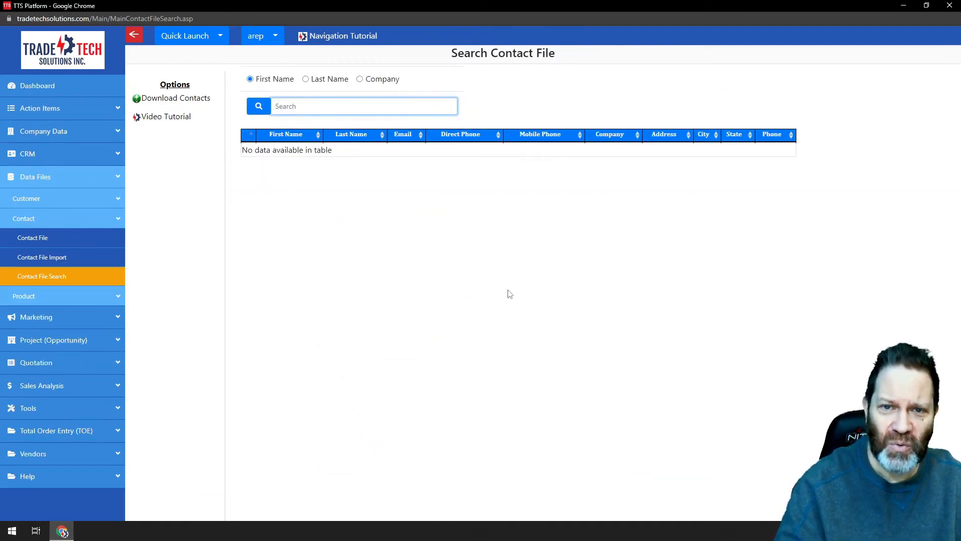
left_click(151, 119)
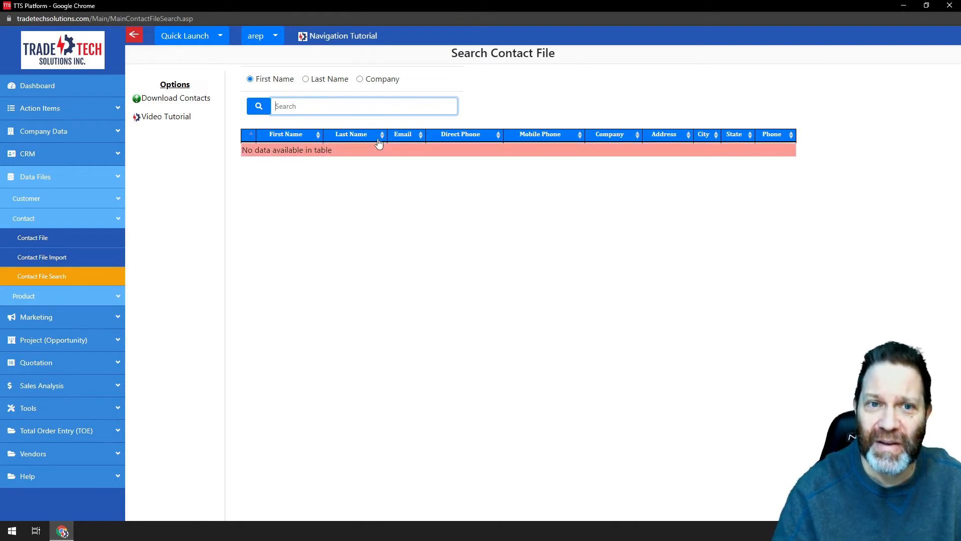
Step: Download all contacts as TTS-ContactFile412022.xlsx from the contact file search page and review the list in Excel, closing the workbook after the review
left_click(179, 102)
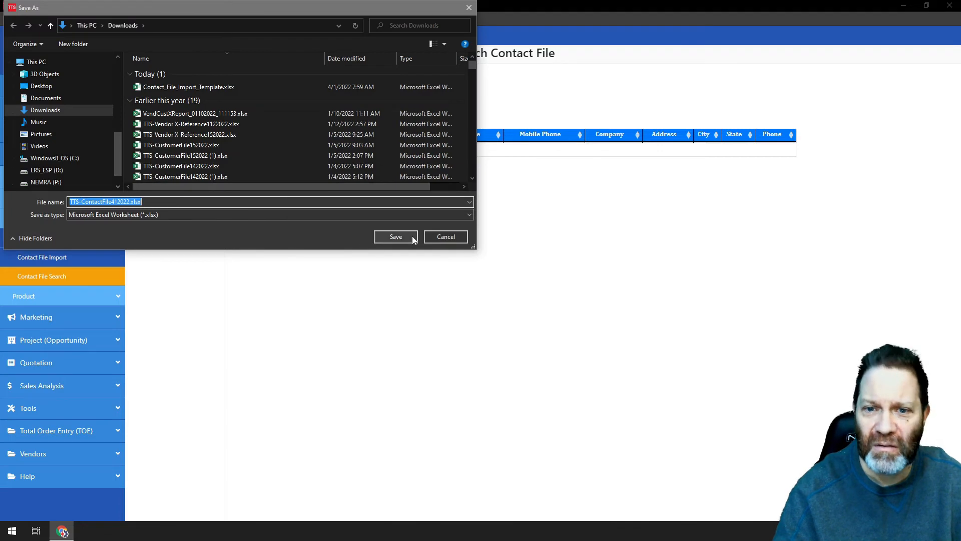
left_click(396, 237)
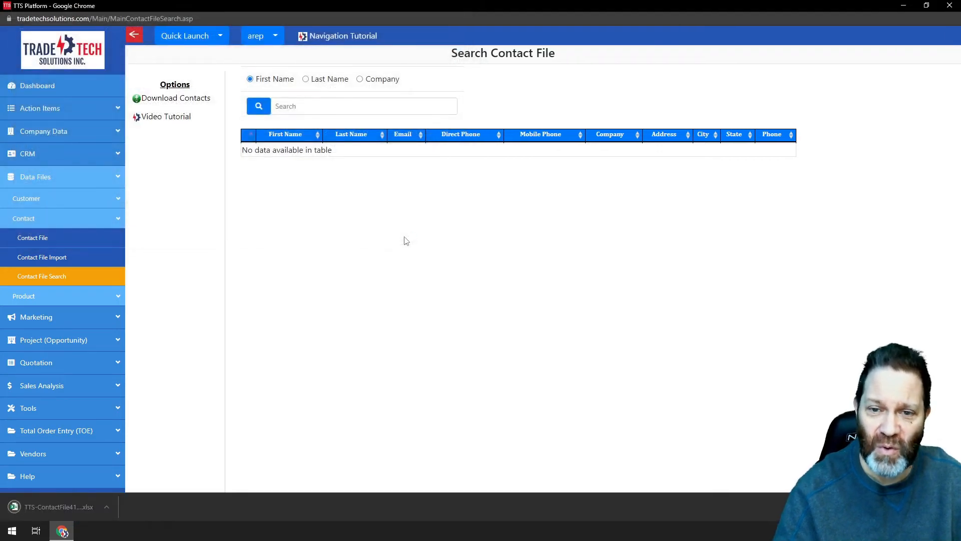
left_click(47, 506)
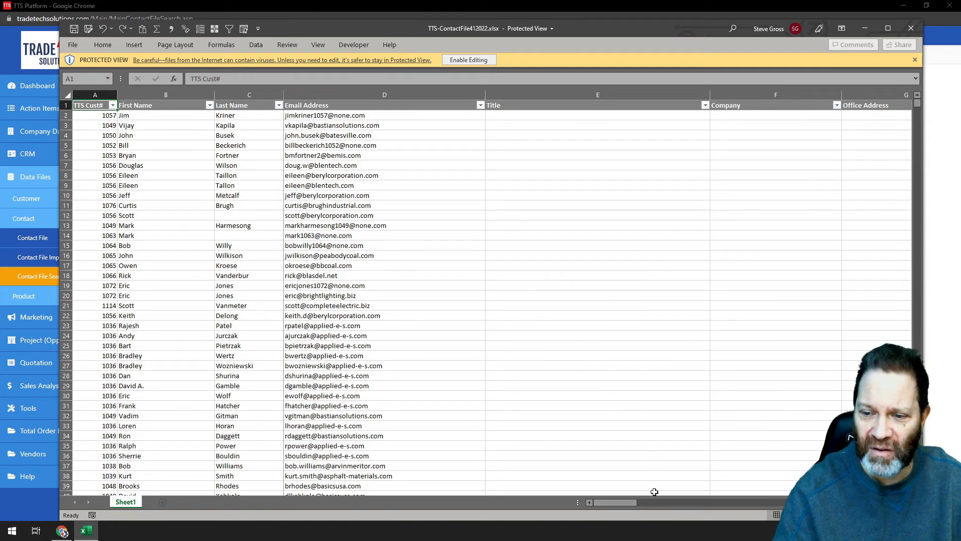
left_click_drag(616, 502, 826, 125)
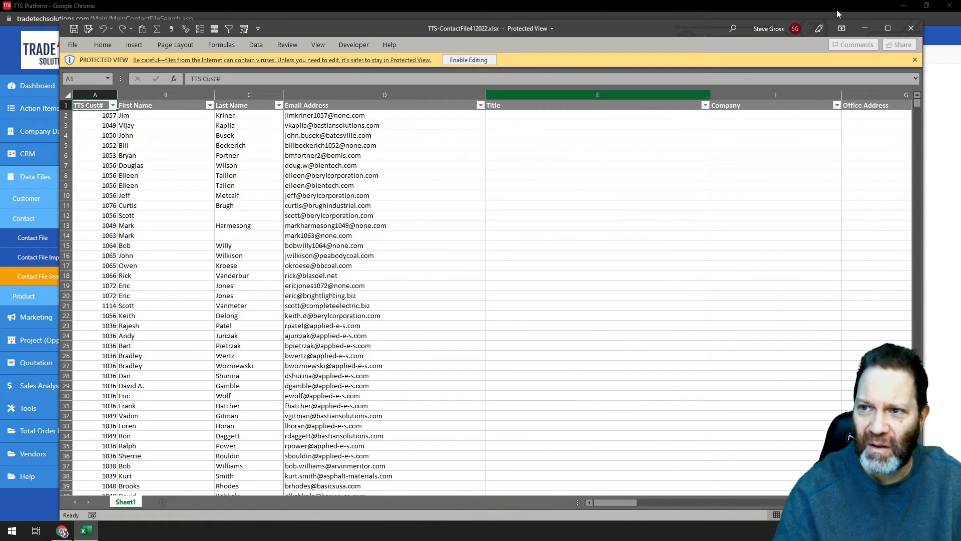
left_click(911, 29)
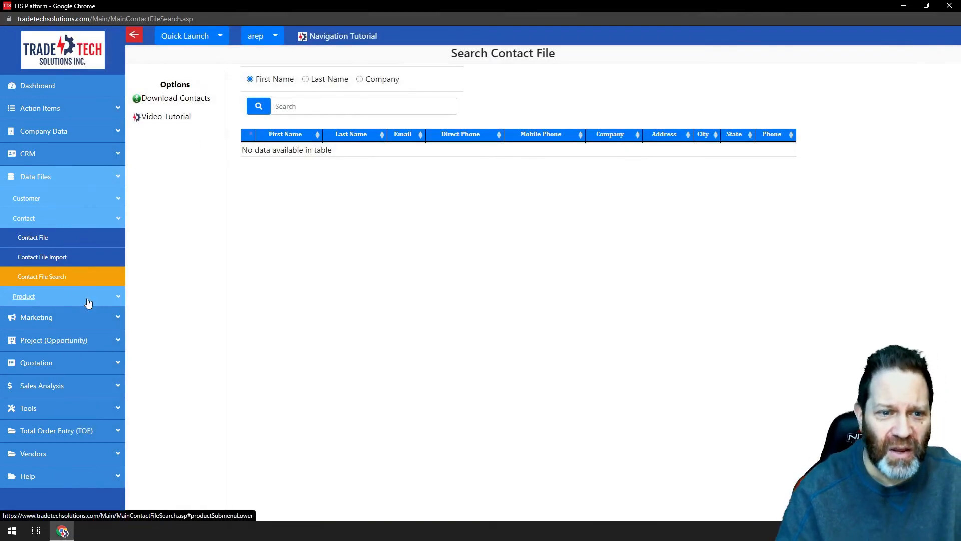
Step: Download the Wire News email list from the marketing contact reports as an Excel file, saving it to the Downloads folder
left_click(119, 319)
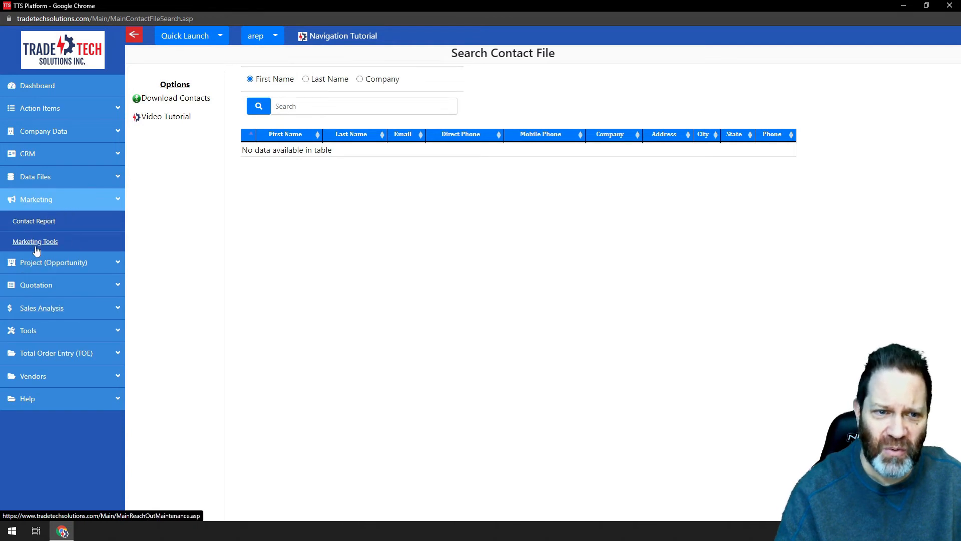
left_click(43, 225)
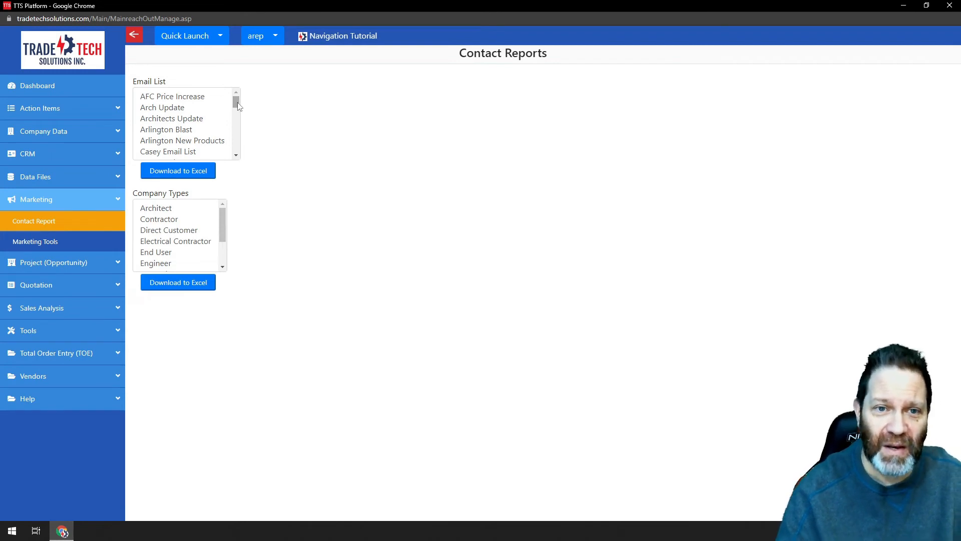
left_click_drag(238, 105, 240, 170)
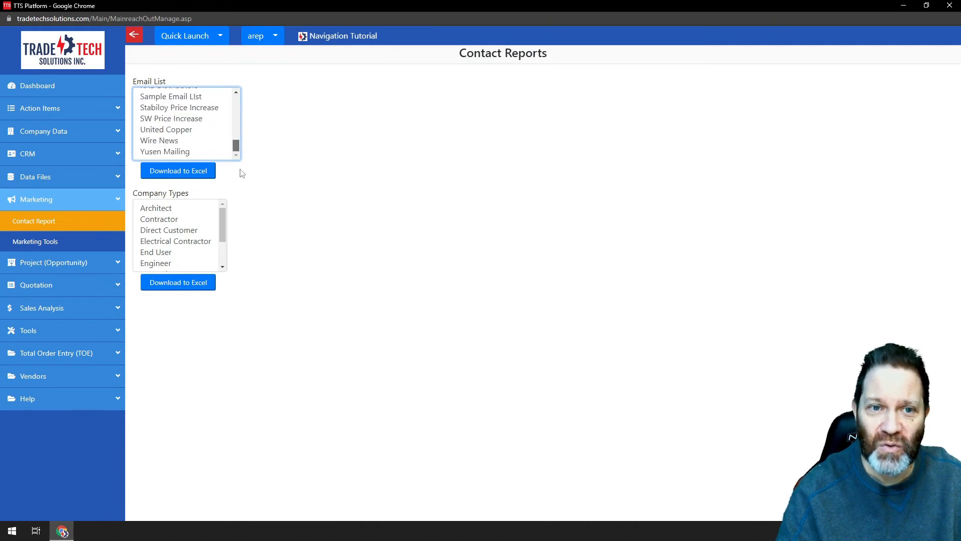
left_click(159, 141)
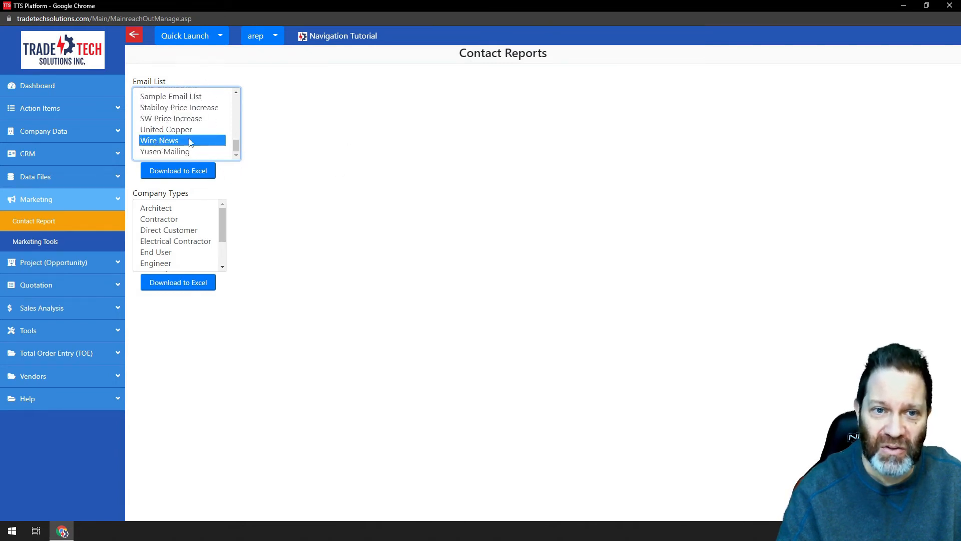
left_click(181, 172)
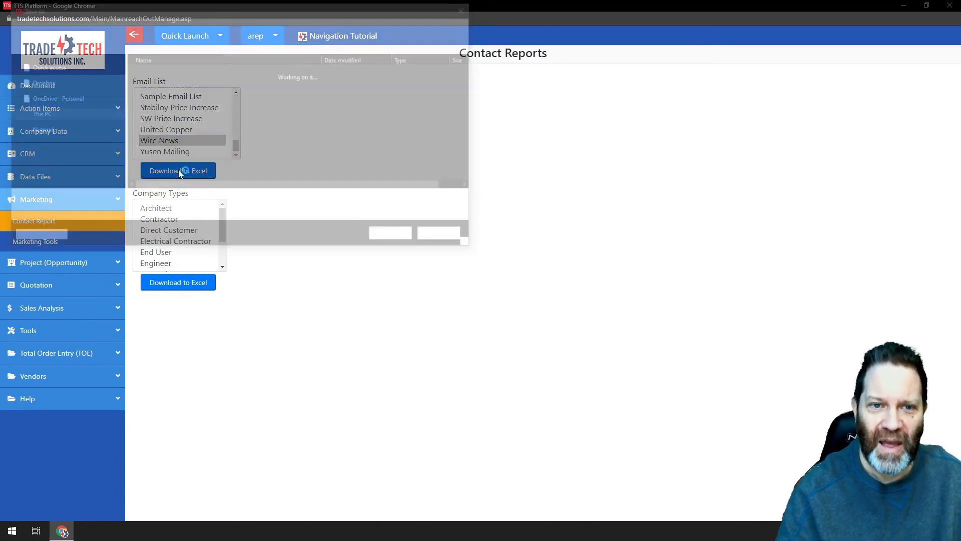
left_click(399, 238)
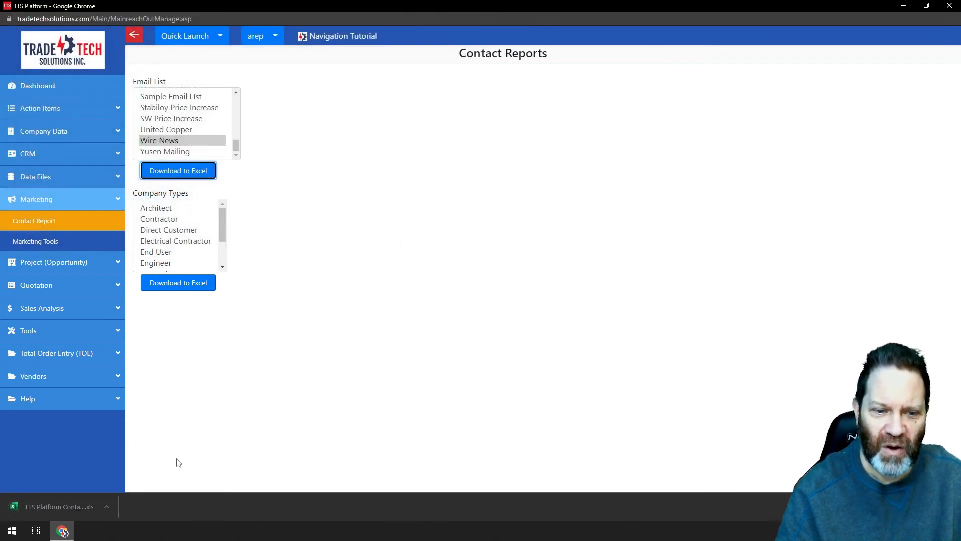
Step: Open the downloaded Wire News contact file in Excel despite the format mismatch, review its contacts and columns, and close it
left_click(49, 509)
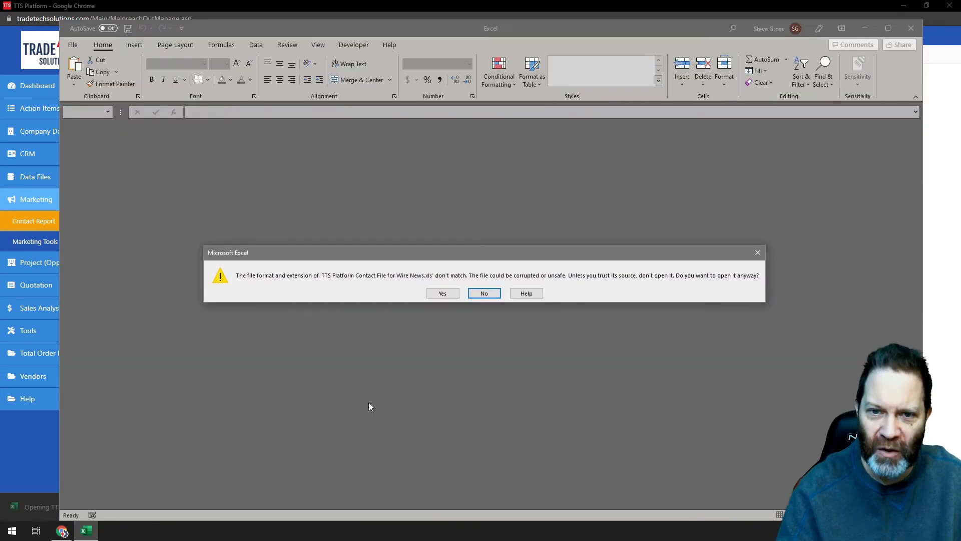
left_click(442, 293)
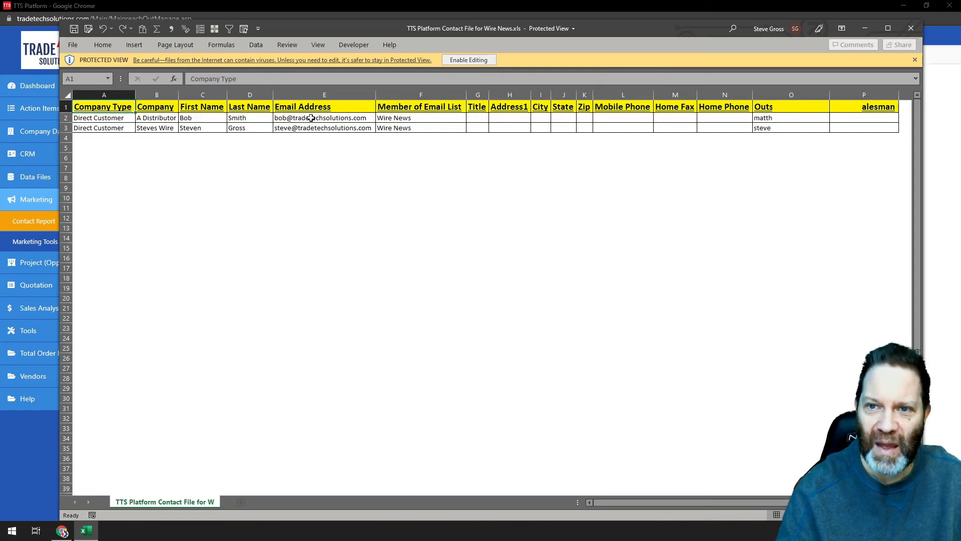
left_click(911, 29)
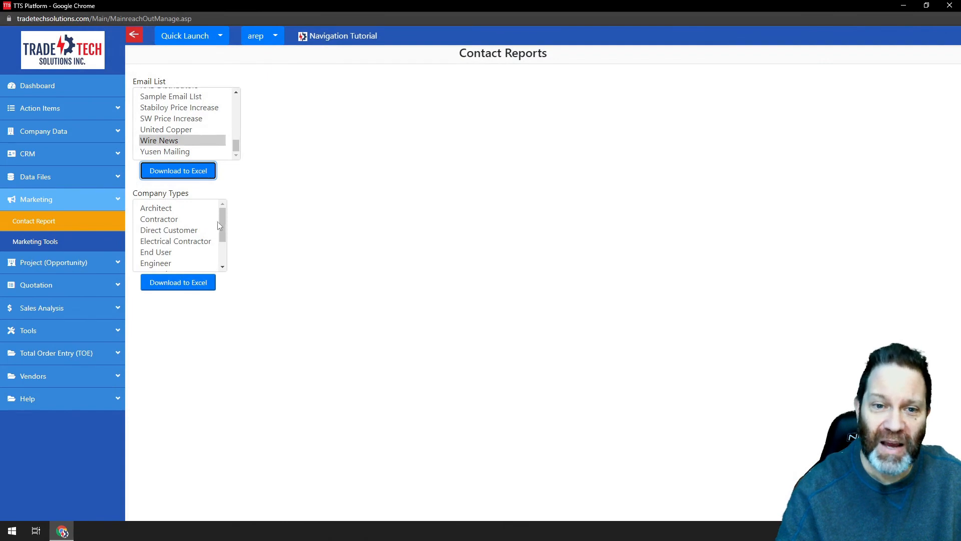
Step: Download the contact report for the Engineer company type to Excel as TTS Platform Contact File for Engineer.xls
left_click_drag(217, 222, 227, 201)
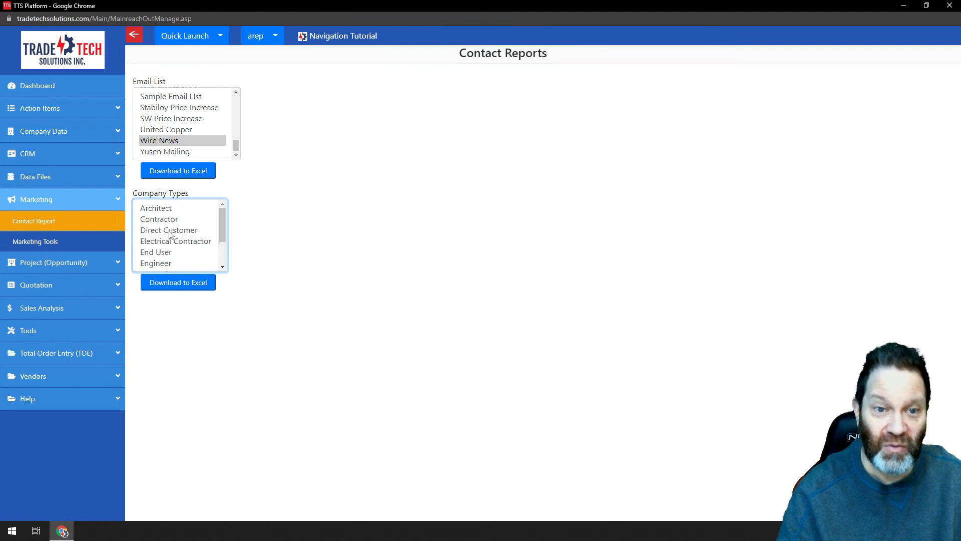
left_click_drag(223, 216, 225, 247)
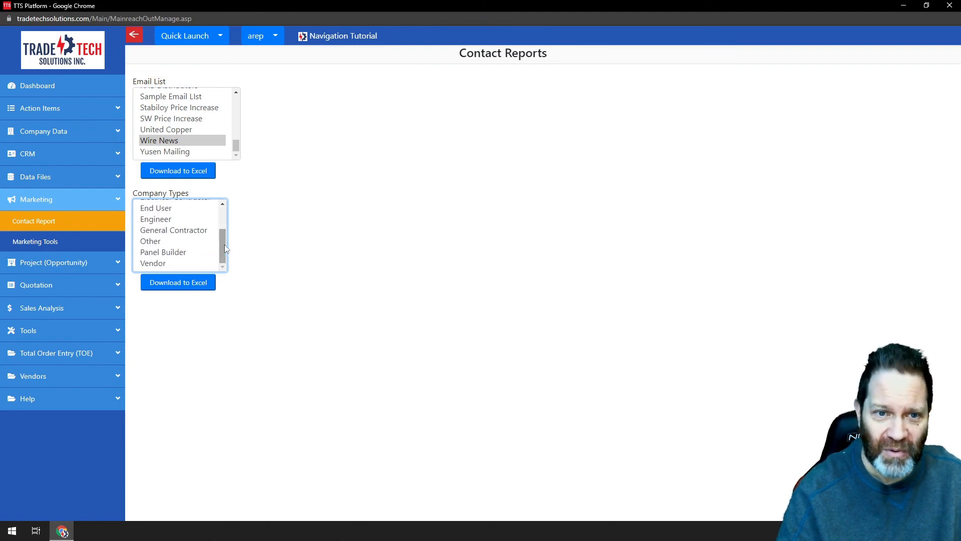
left_click(163, 221)
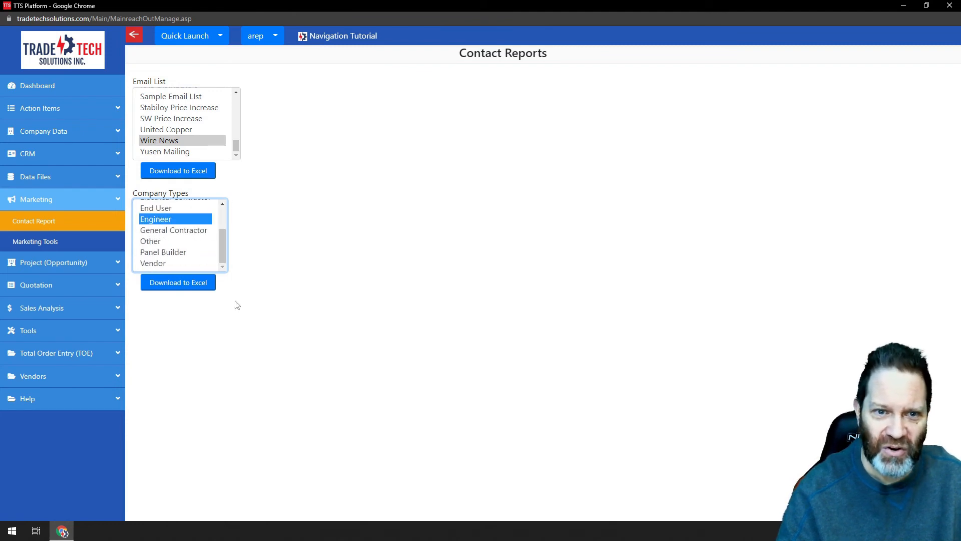
left_click(179, 286)
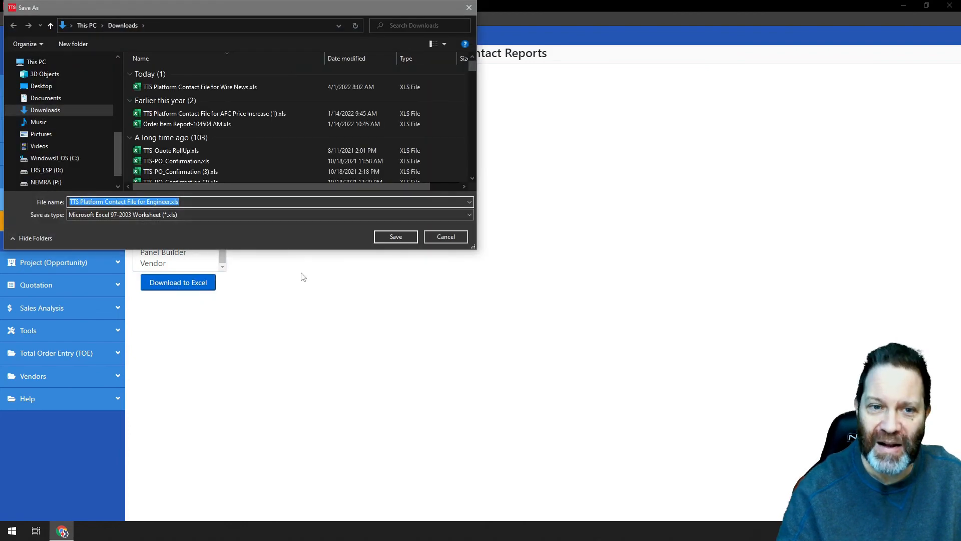
left_click(395, 235)
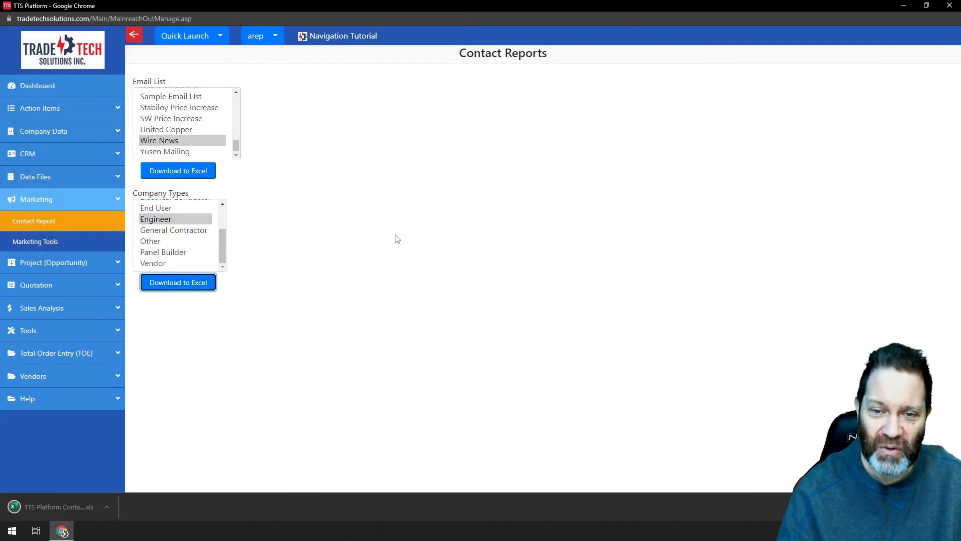
Step: Open the downloaded Engineer contact file in Excel despite the format mismatch, review the listed contacts, and close it
left_click(56, 507)
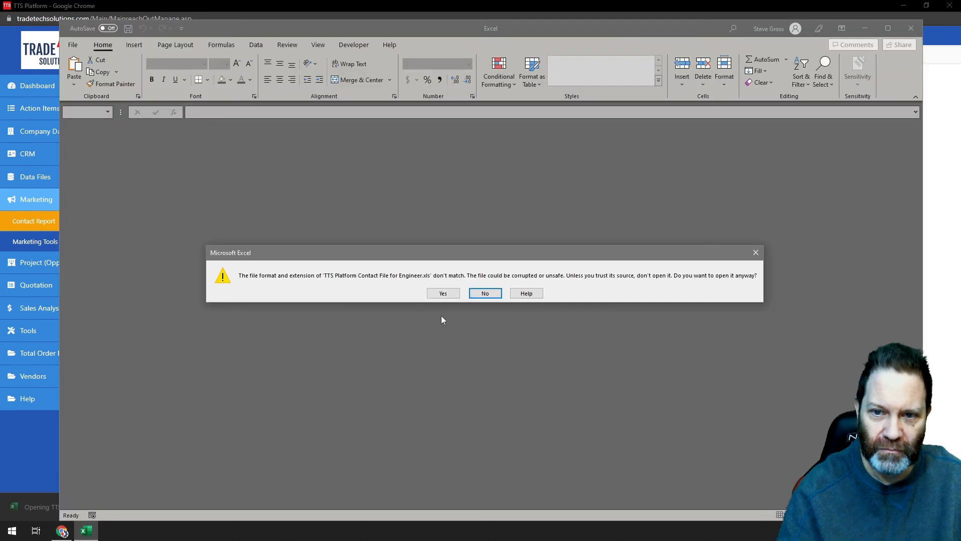
left_click(449, 293)
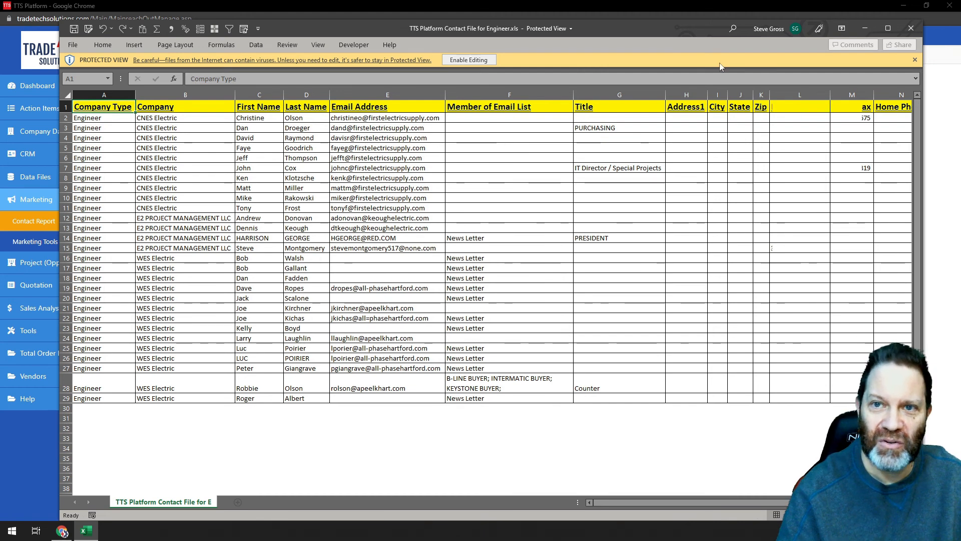
left_click(911, 31)
left_click(911, 31)
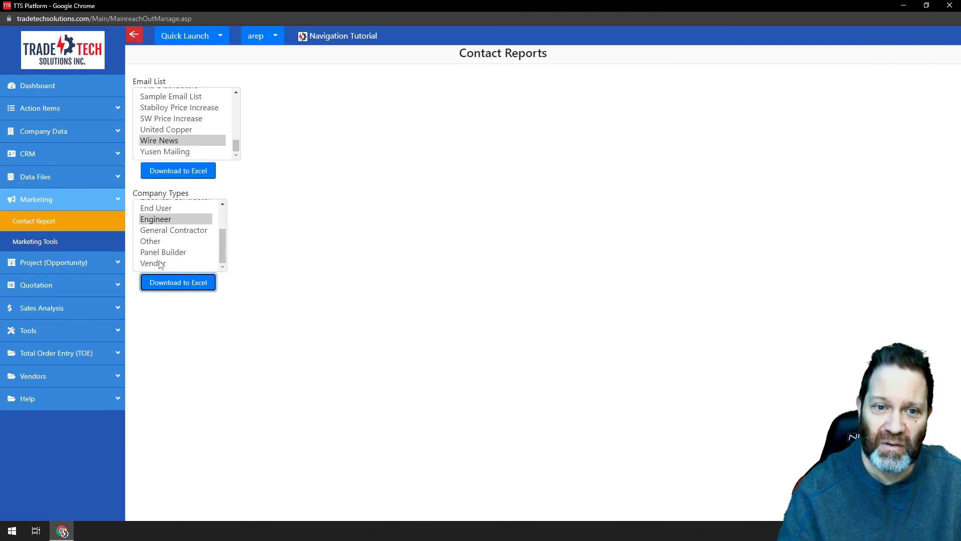